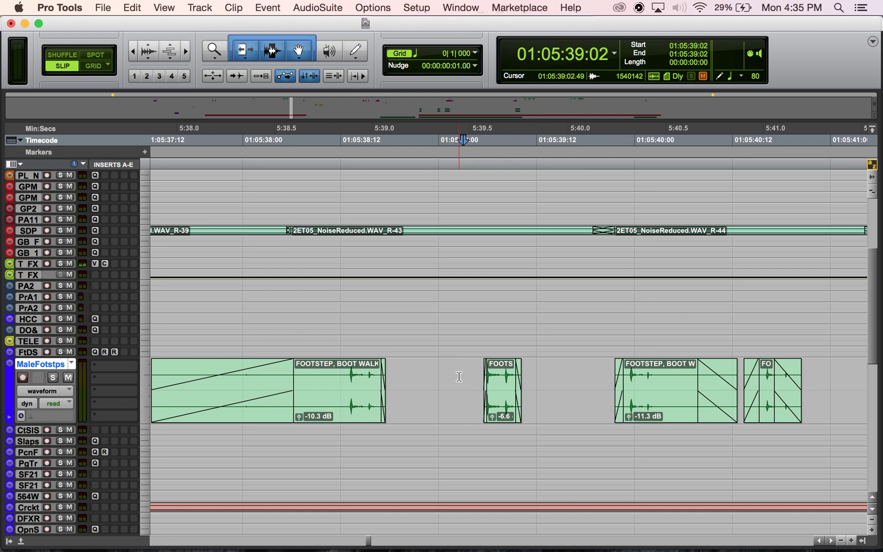
- Switch Zoom Toggle on and off repeatedly, alternating between MaleFotstps filling the window and the full session
click(211, 76)
click(211, 77)
click(211, 76)
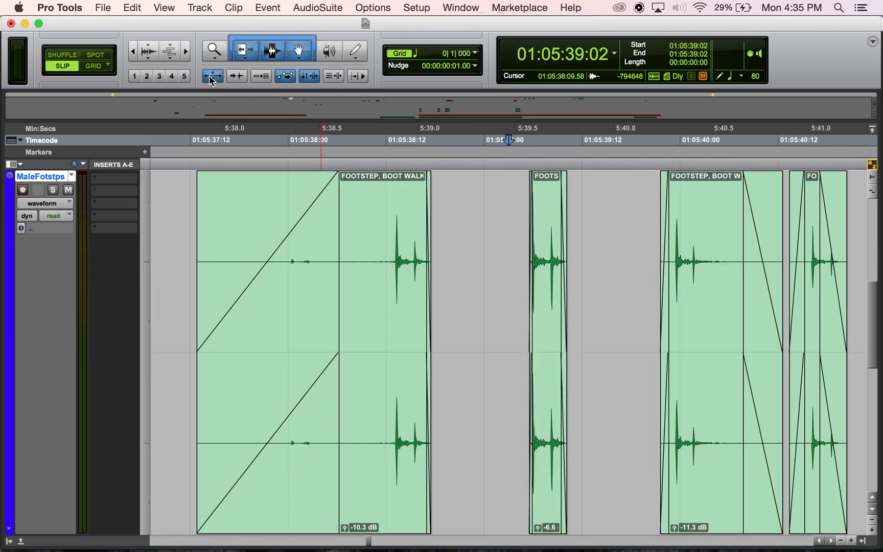
click(212, 77)
click(212, 77)
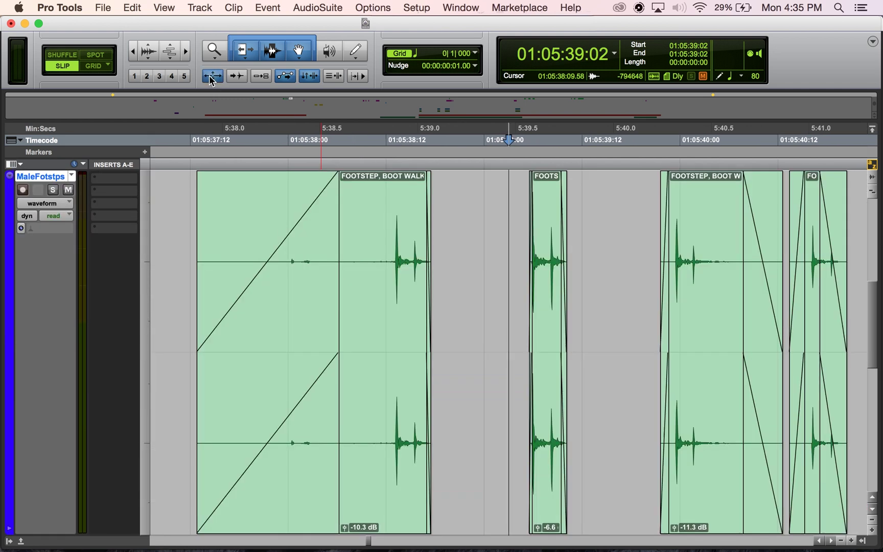
click(212, 77)
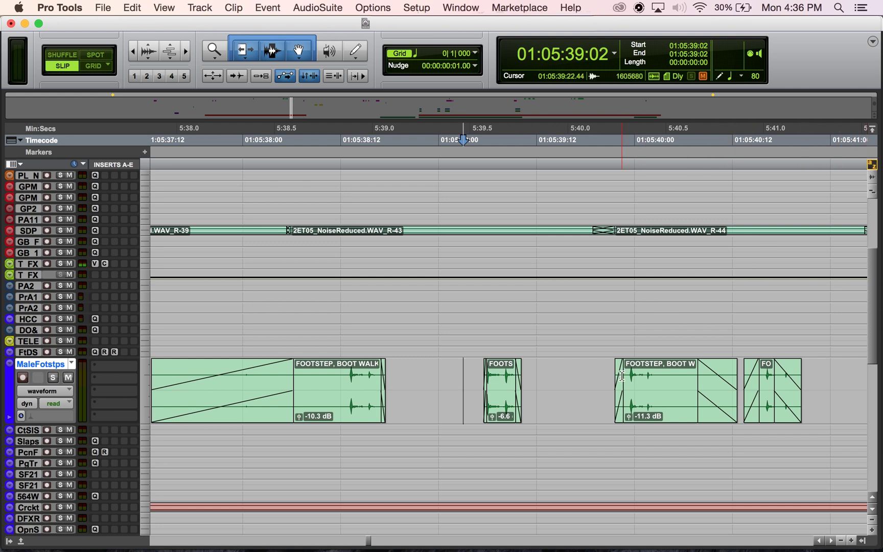
- Use the Zoom Toggle shortcut twice on and off, ending back on the full session view
key(e)
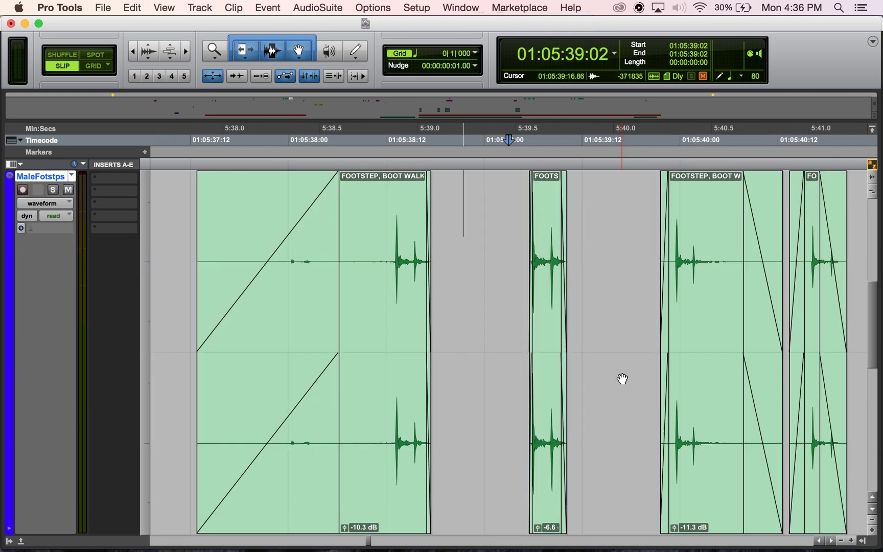
key(e)
key(e)
key(e)
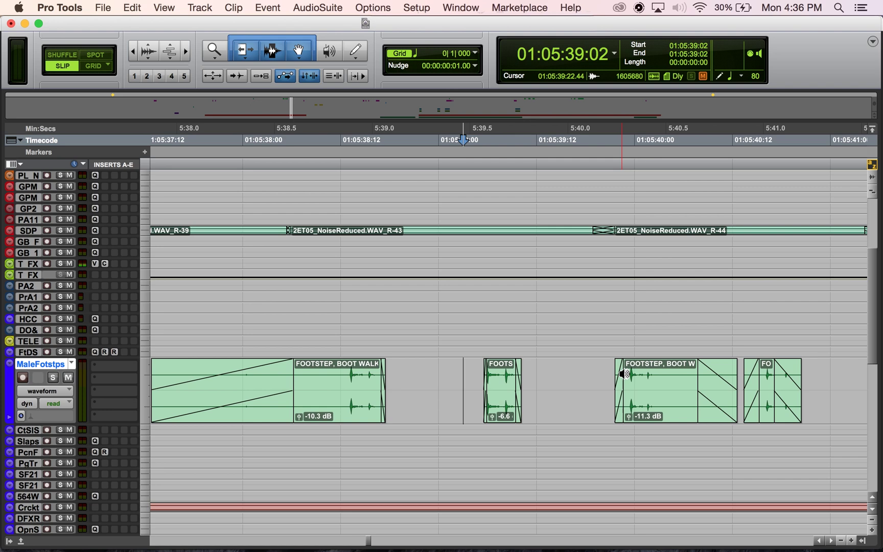
key(e)
key(e)
key(e)
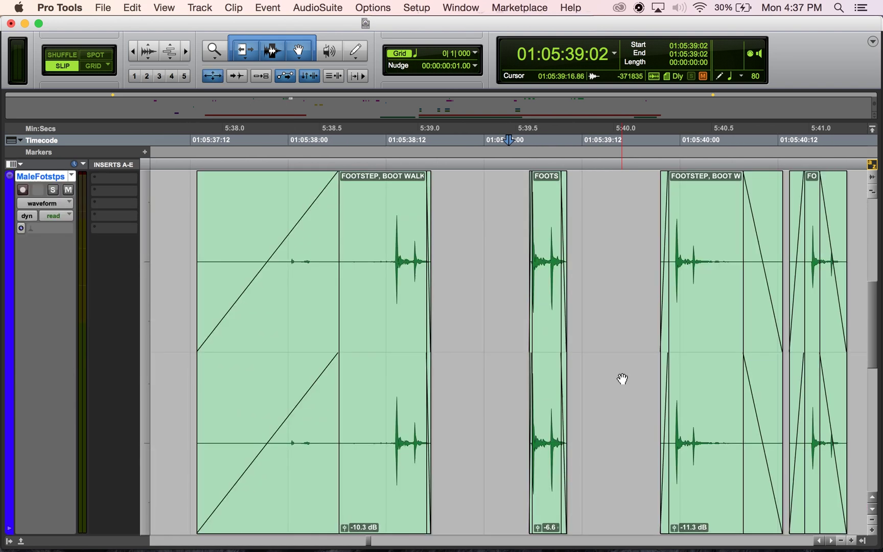
key(e)
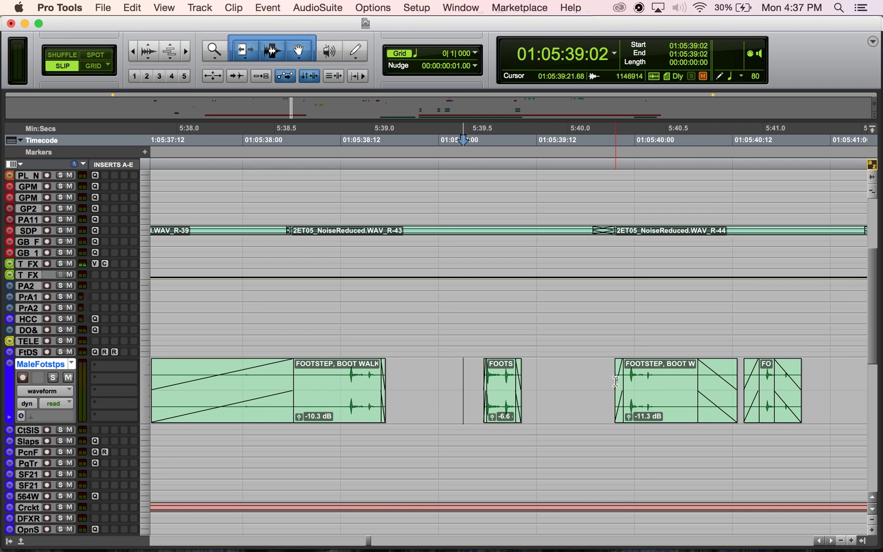
- Select a short range inside the FOOTS clip on the MaleFotstps track
scroll(536, 358, down, 4)
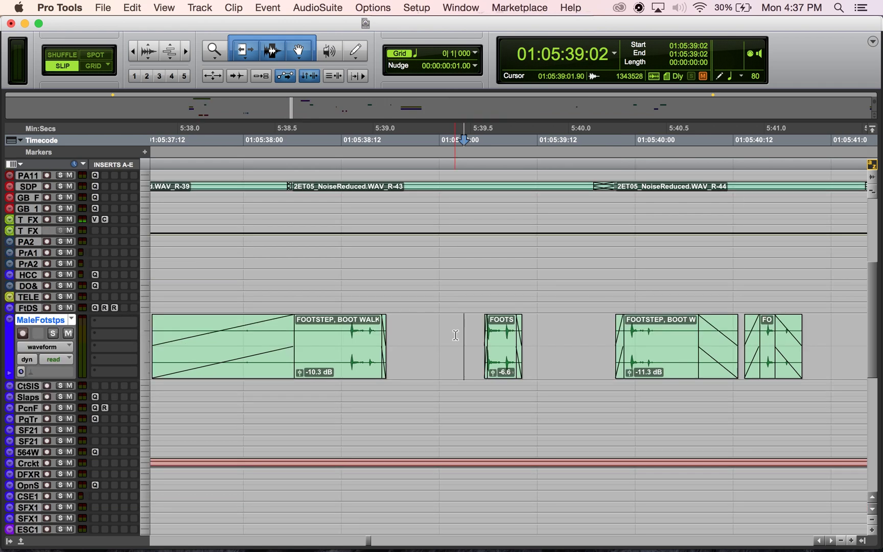
scroll(507, 385, up, 5)
scroll(507, 385, right, 3)
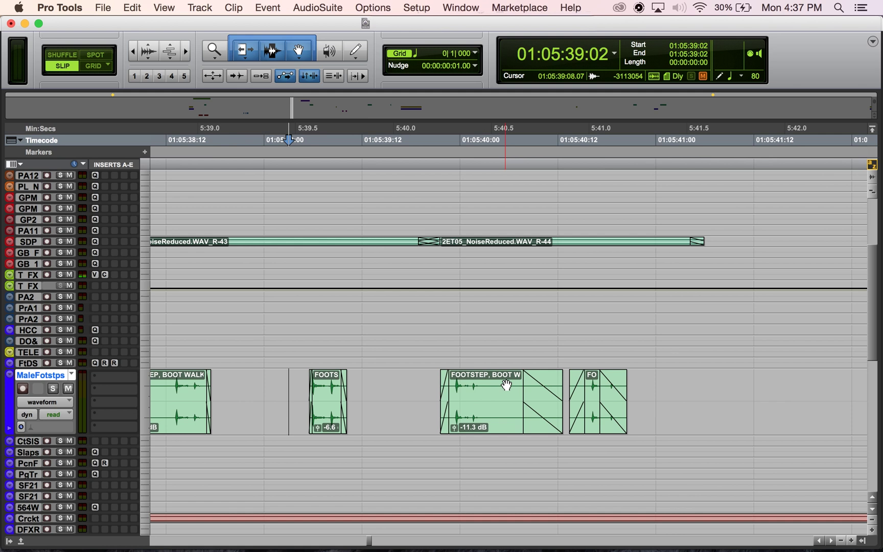
scroll(507, 386, left, 6)
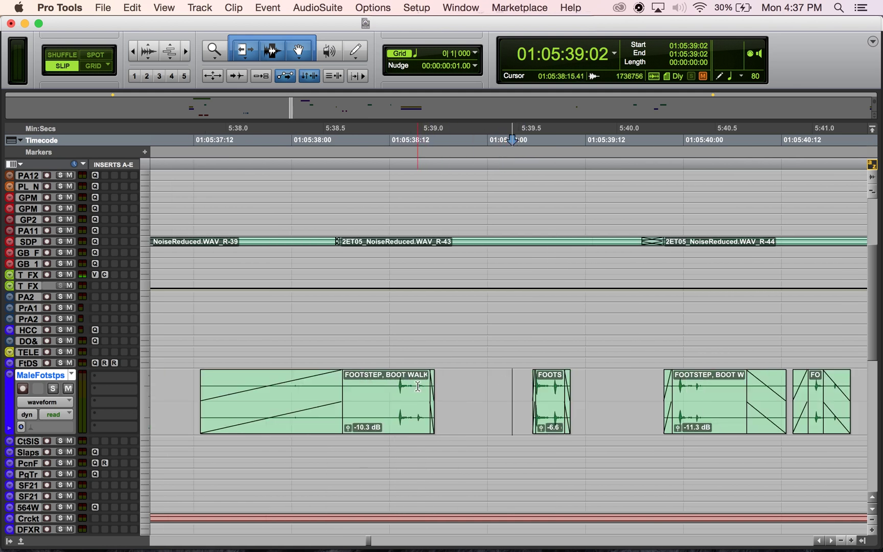
click(552, 384)
drag(551, 384, 562, 384)
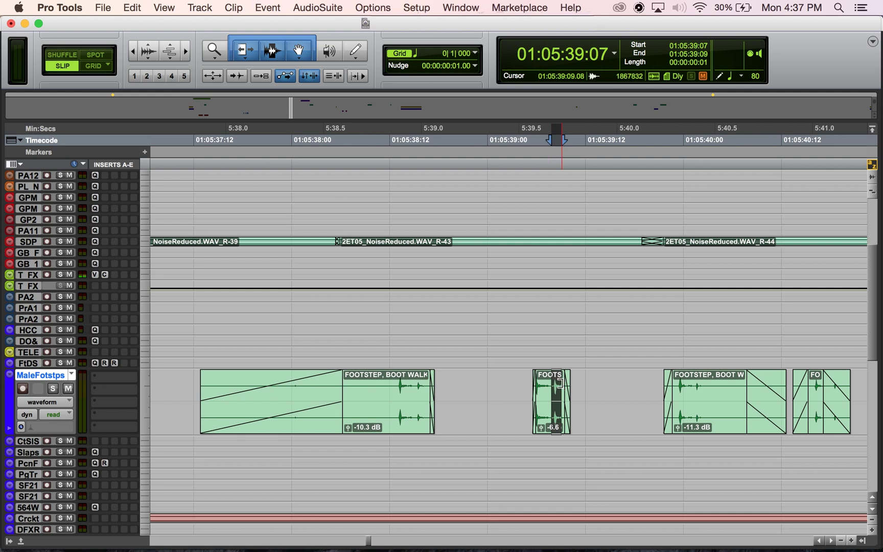
- Zoom in on that selection with Ctrl+E, zoom back out, and clear the selection
key(ctrl+e)
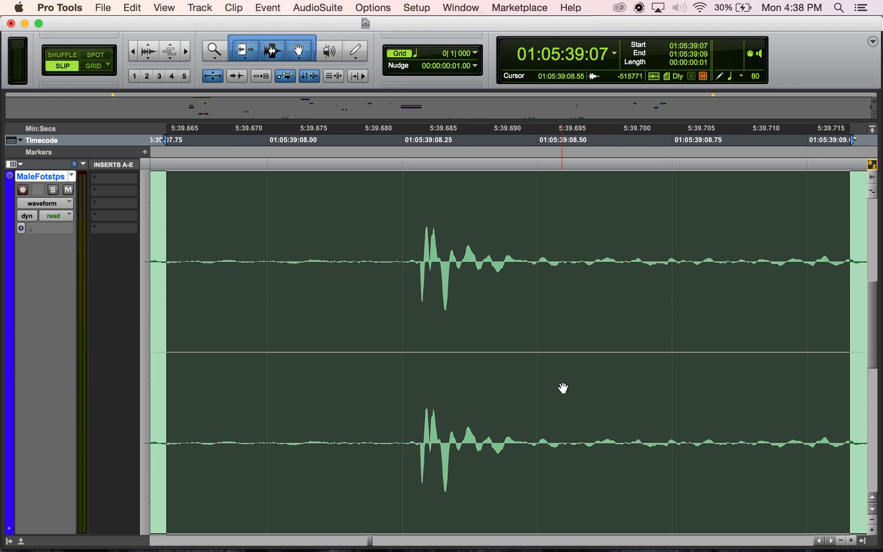
key(ctrl+e)
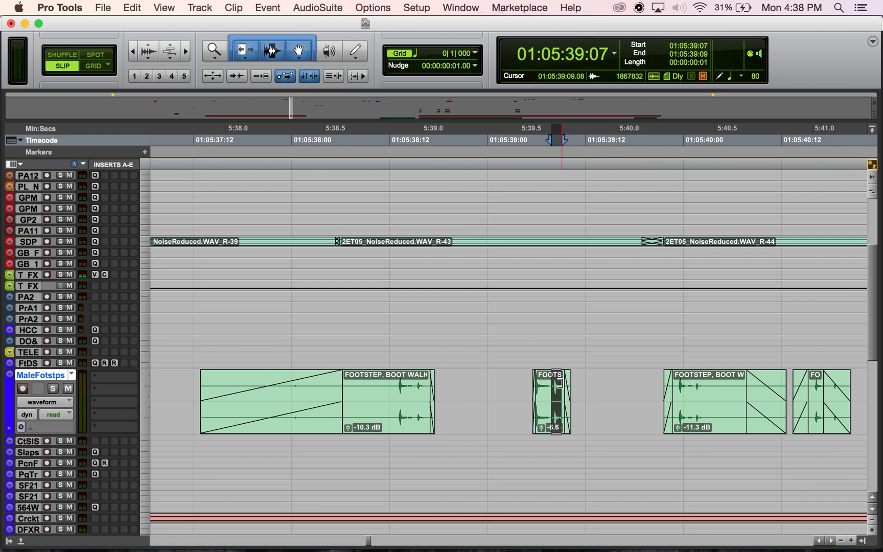
click(465, 386)
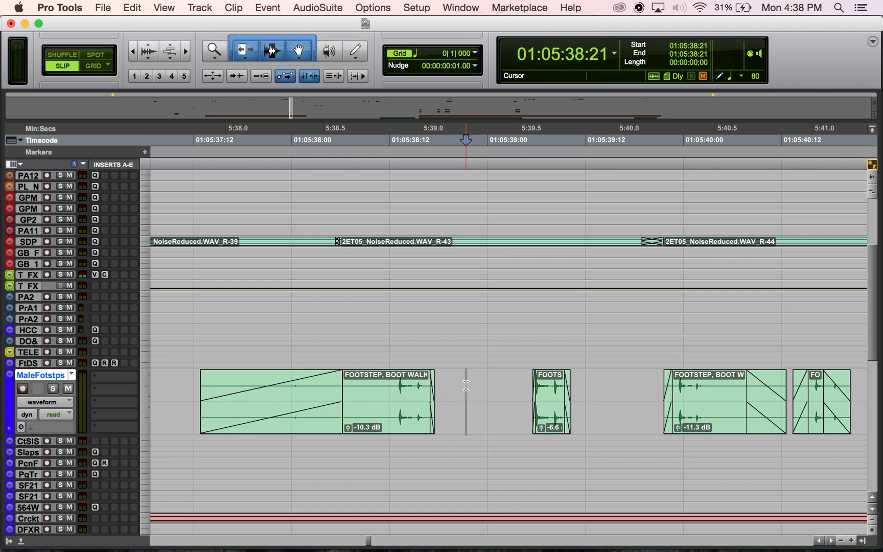
- Zoom to a selection covering the FOOTS clip, then to a shorter range inside it
click(509, 385)
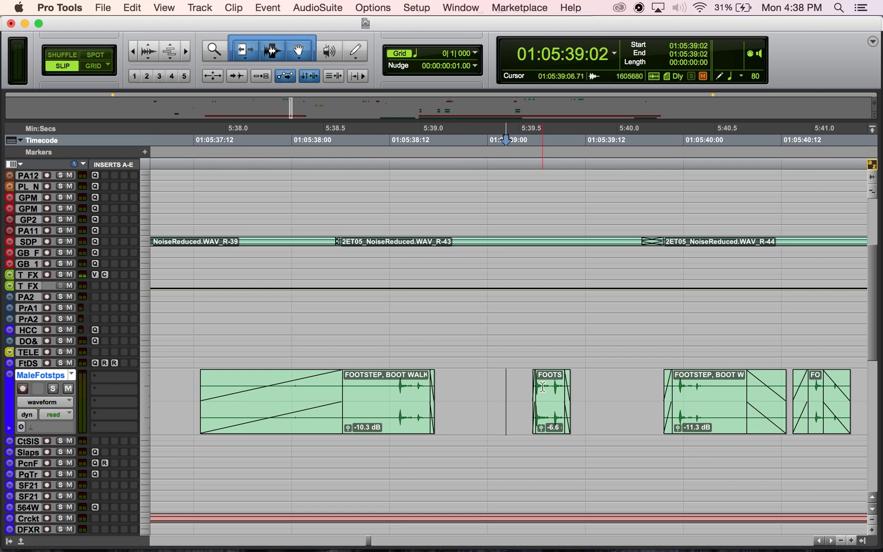
drag(523, 386, 588, 387)
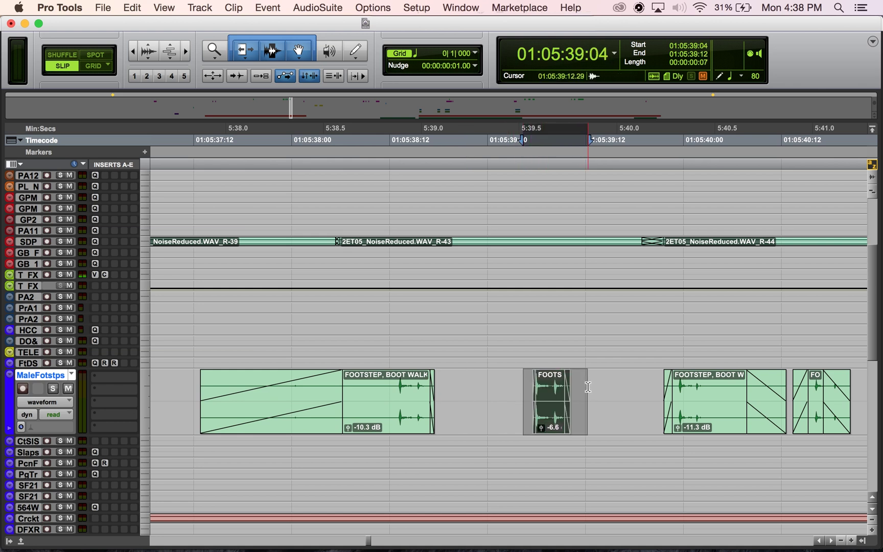
key(ctrl+e)
key(ctrl+e)
drag(554, 391, 563, 390)
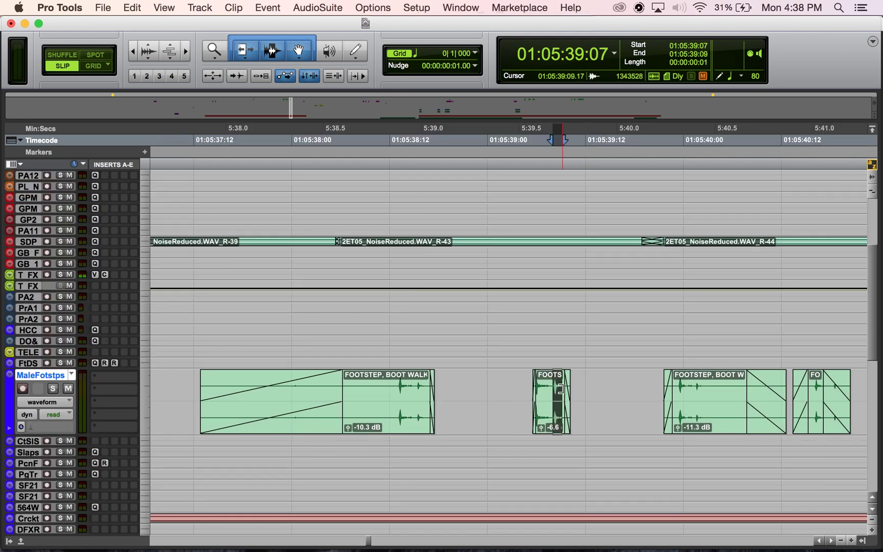
key(ctrl+e)
key(ctrl+e)
click(412, 386)
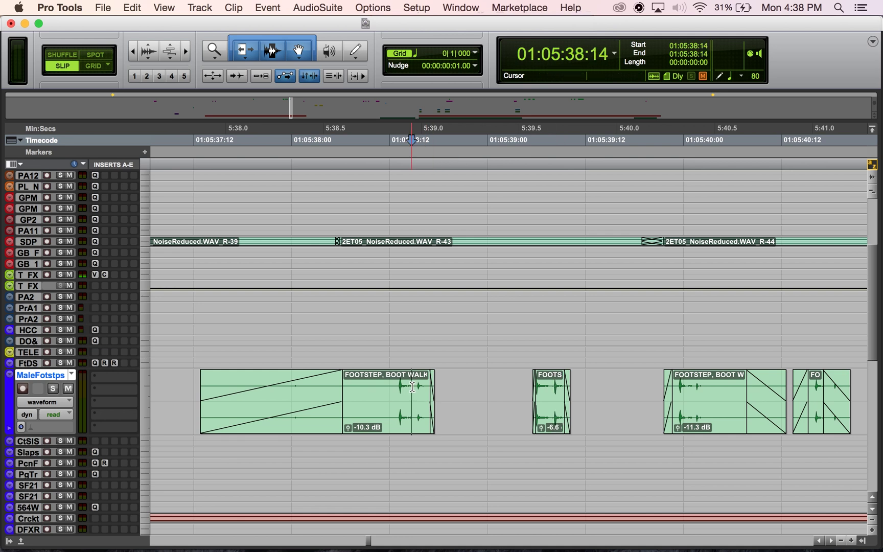
- Toggle the track zoom on and off, then zoom in on a short FOOTS range
key(ctrl+e)
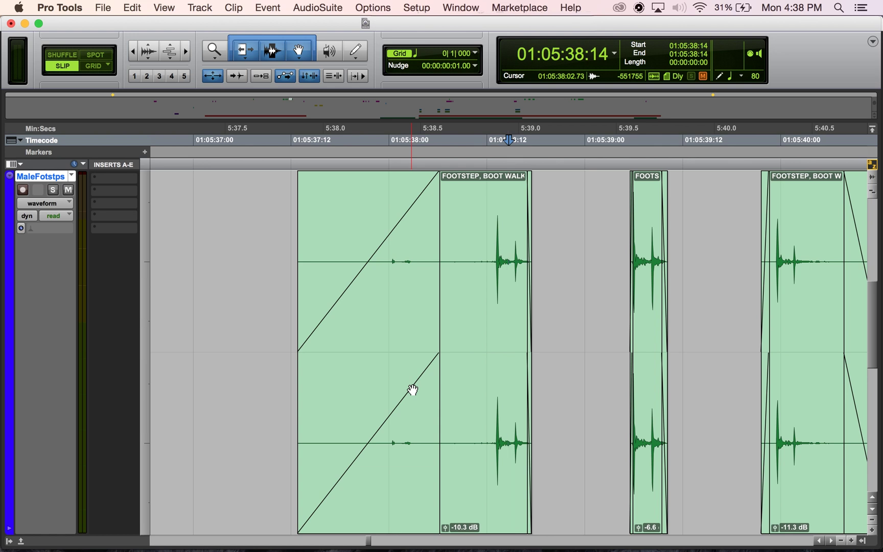
key(ctrl+e)
click(494, 401)
drag(550, 394, 584, 393)
key(ctrl+e)
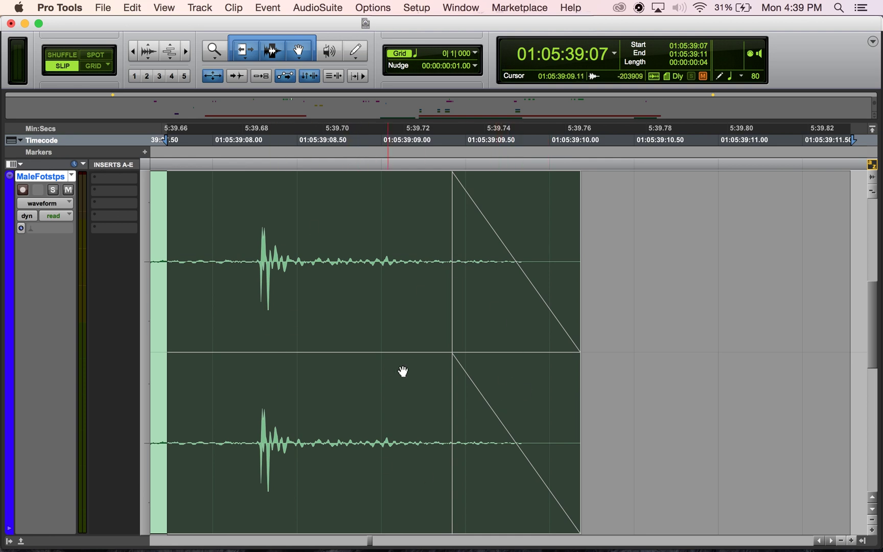
- Open Setup > Preferences to the Editing tab showing the Zoom Toggle settings
click(422, 7)
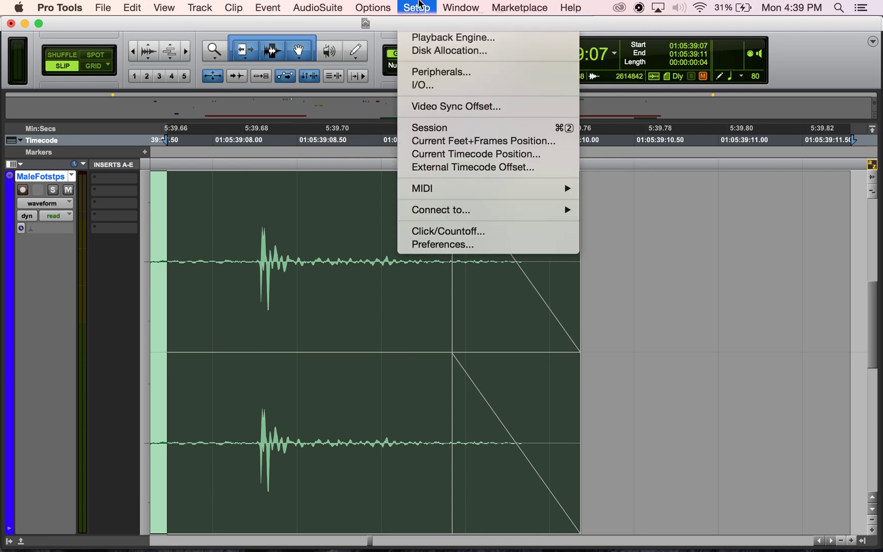
click(447, 246)
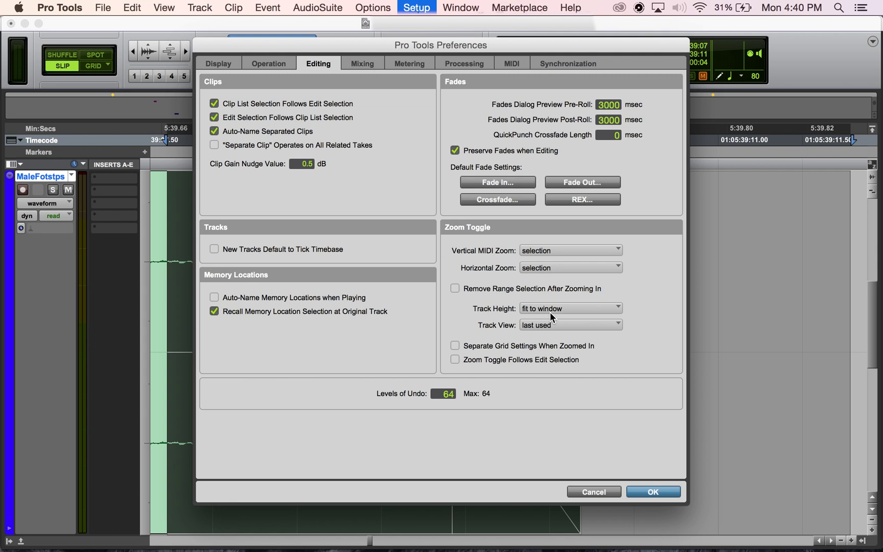
click(600, 311)
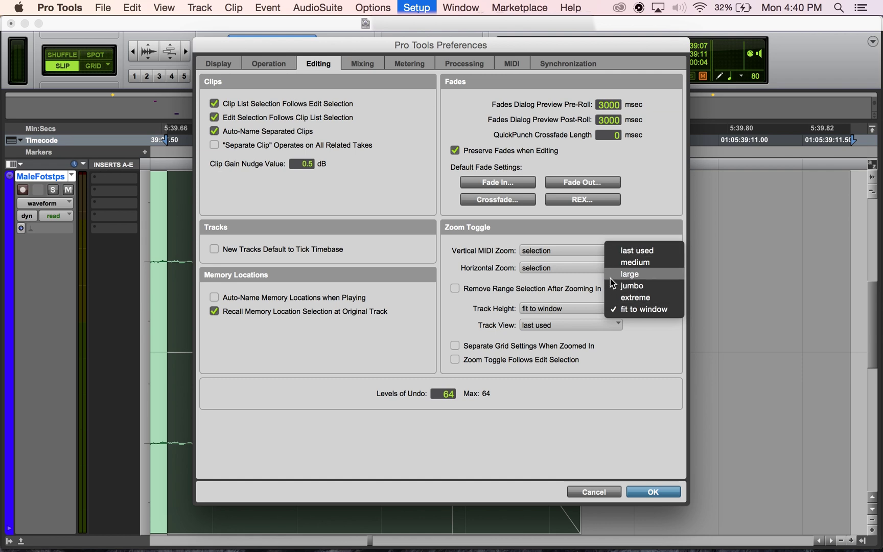
click(545, 289)
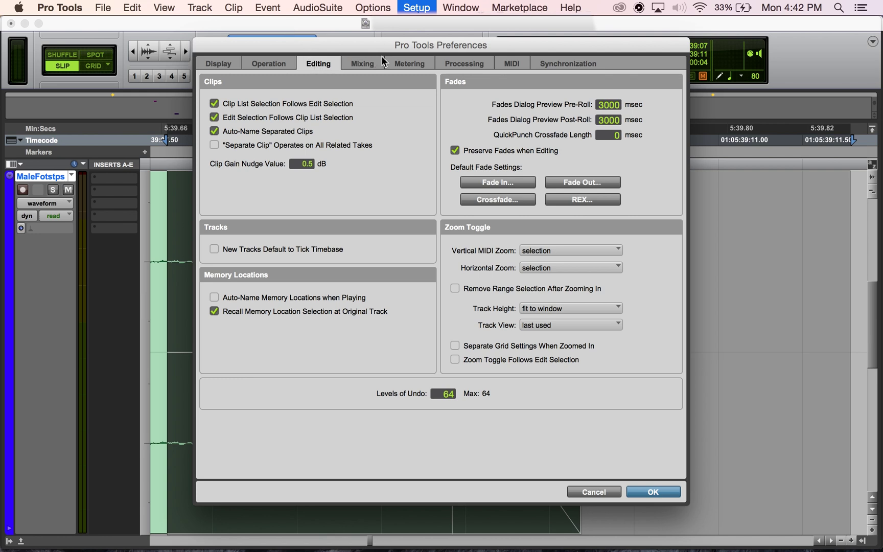
- Confirm the Preferences with OK, keeping Zoom Toggle track height at fit to window
click(640, 491)
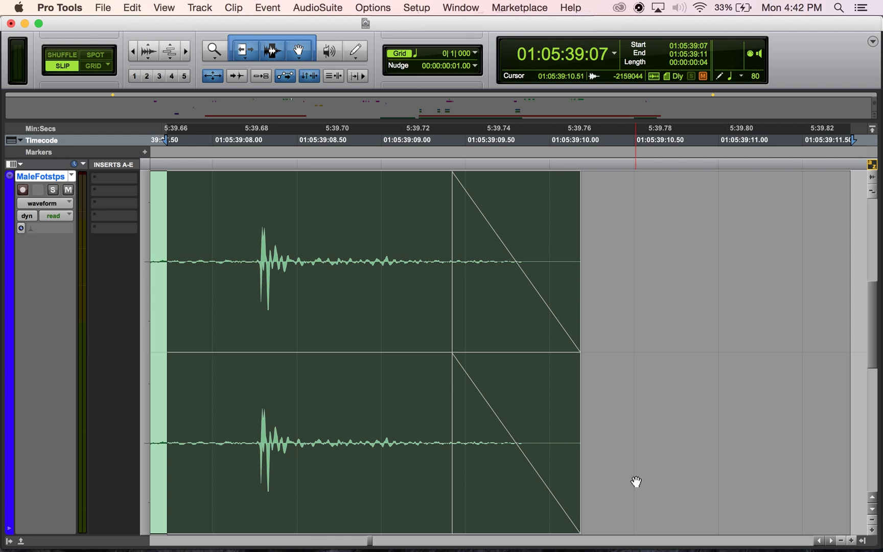